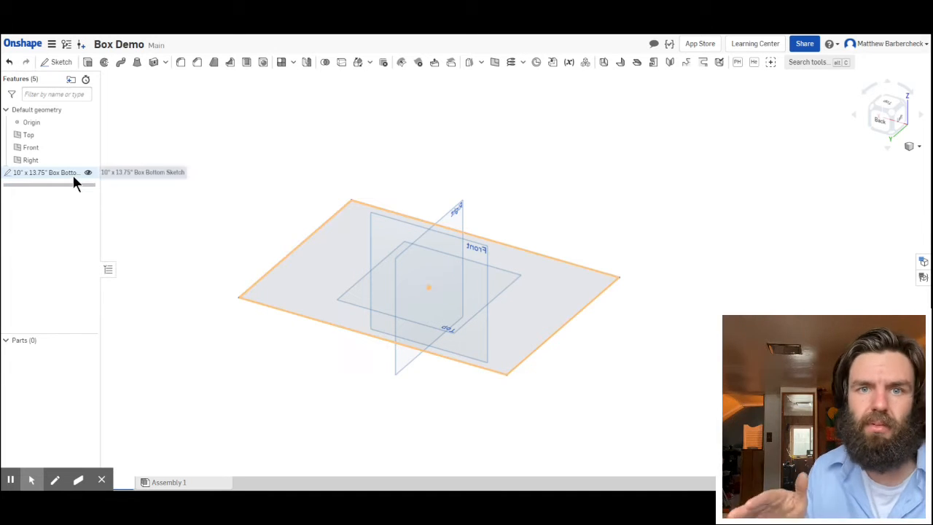
Open the box bottom sketch to review its dimensions, and close it without changes.
click(72, 174)
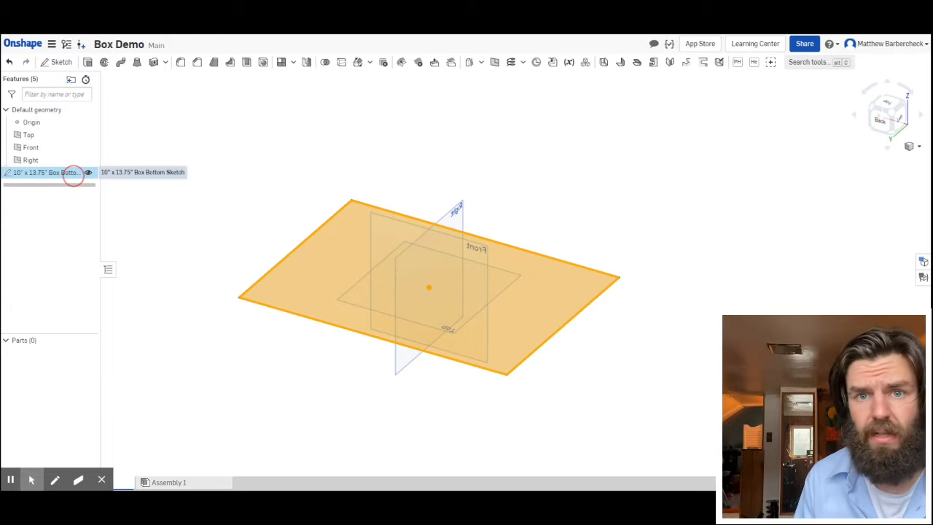
double_click(72, 174)
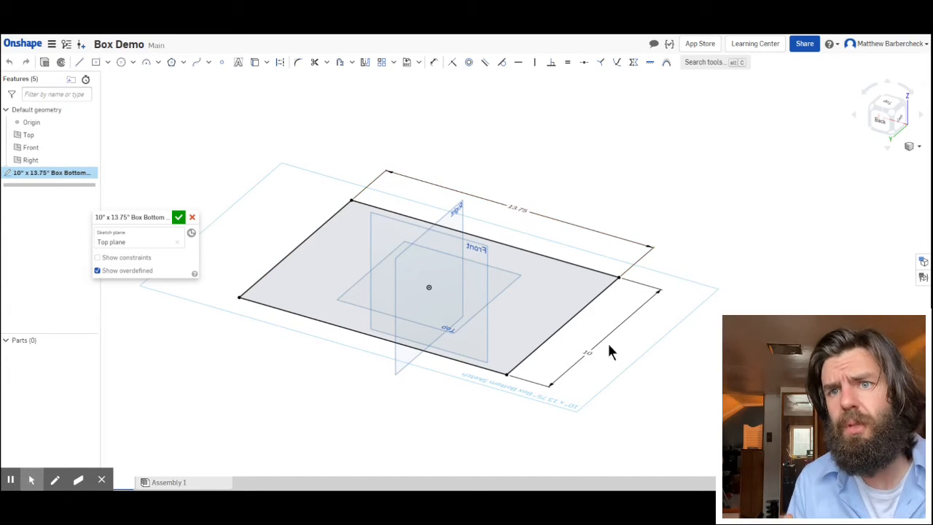
click(176, 221)
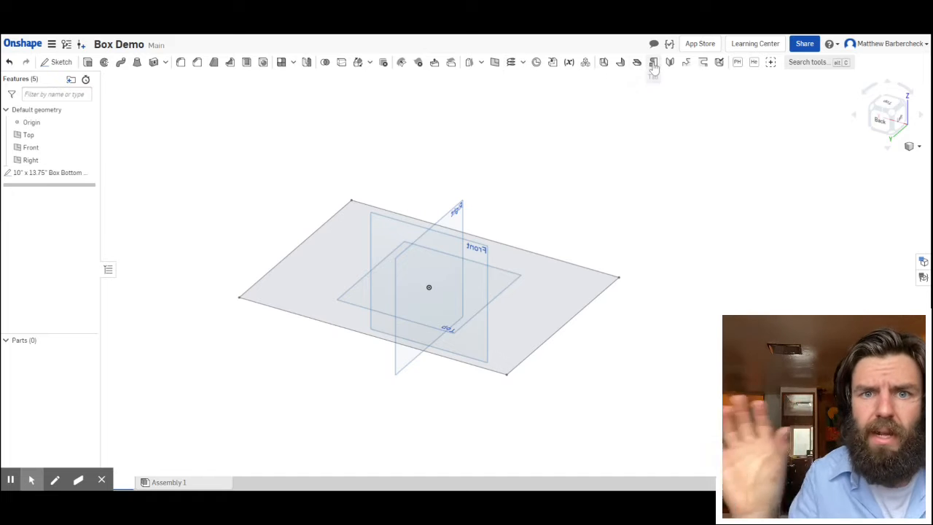
Create a sheet metal model by thickening the box bottom sketch region, naming the feature with 10" x 13.75" Box Bottom.
click(605, 62)
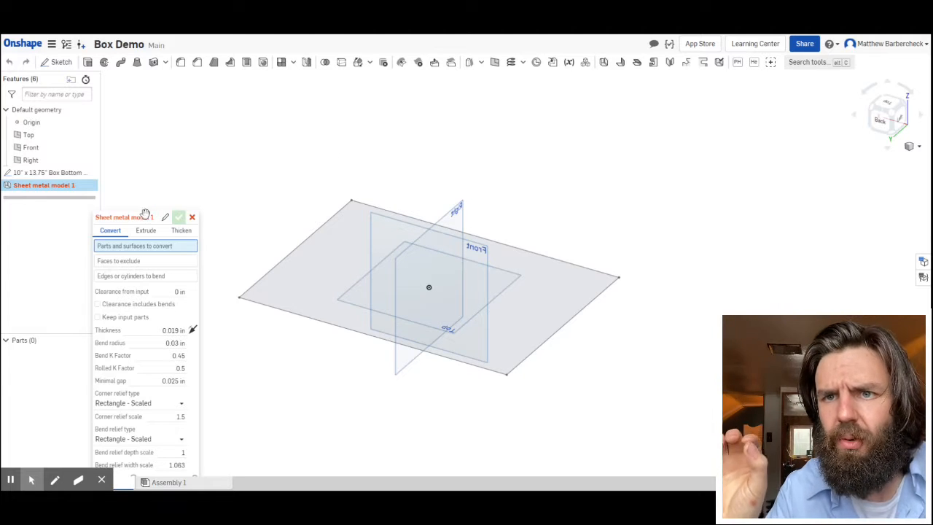
drag(145, 217, 181, 84)
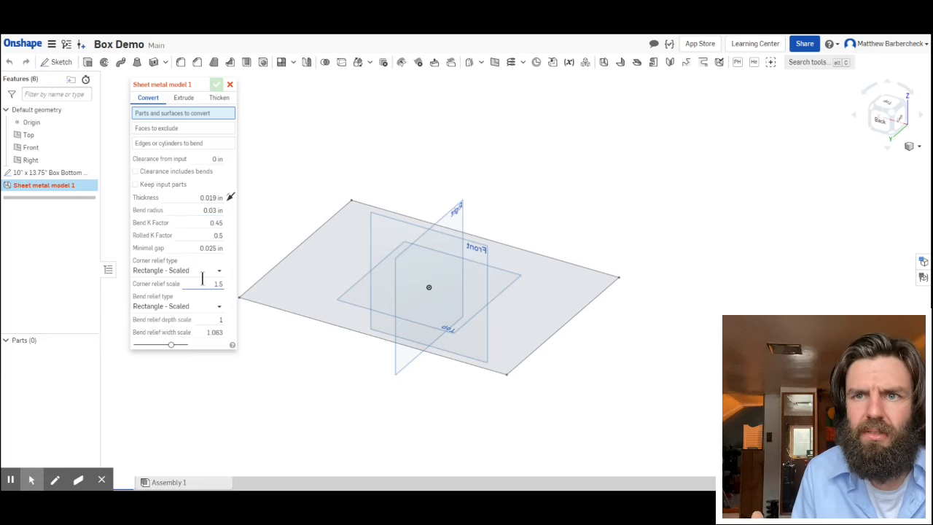
click(220, 99)
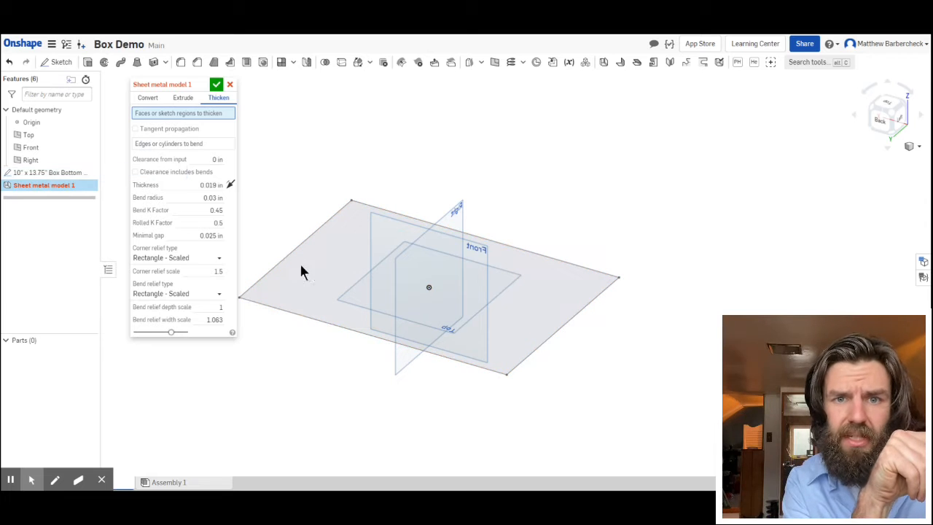
click(317, 274)
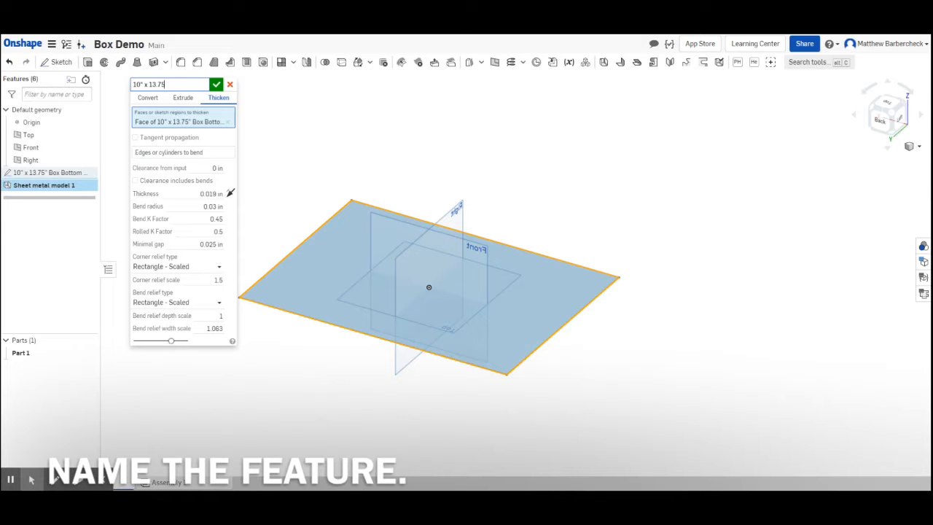
text(x)
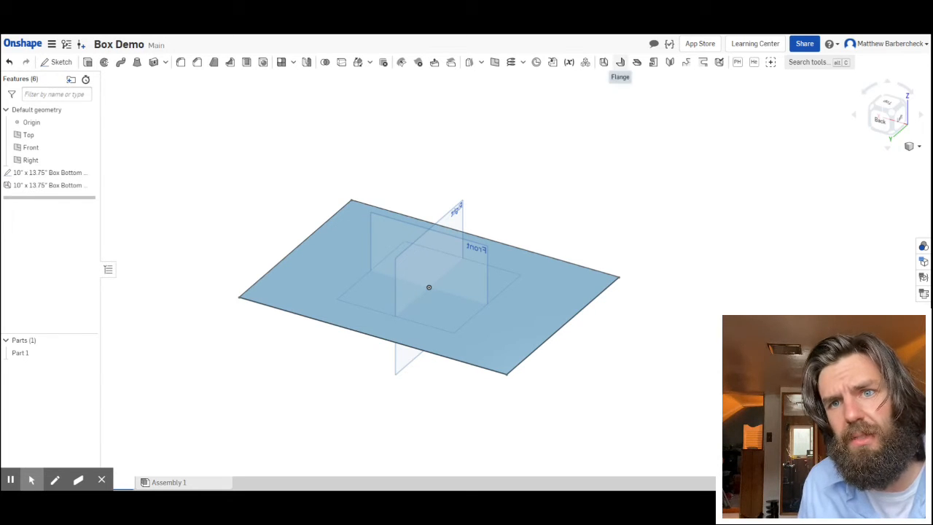
Start a Flange feature and name it 2.25" Side Walls - Flange.
click(622, 65)
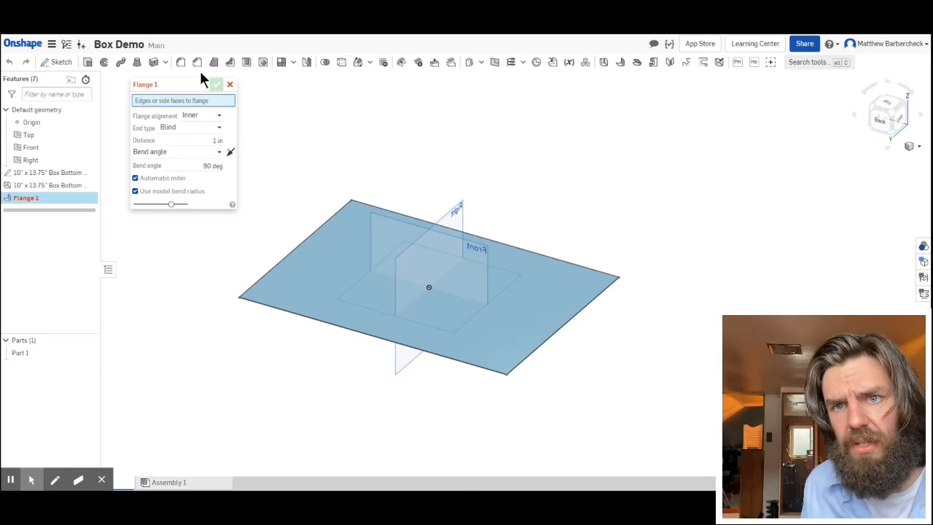
click(201, 86)
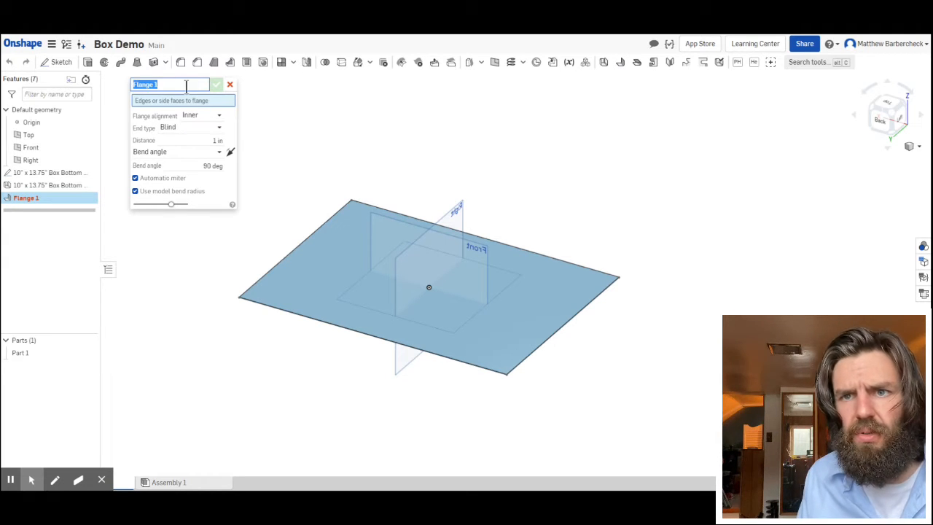
text(2)
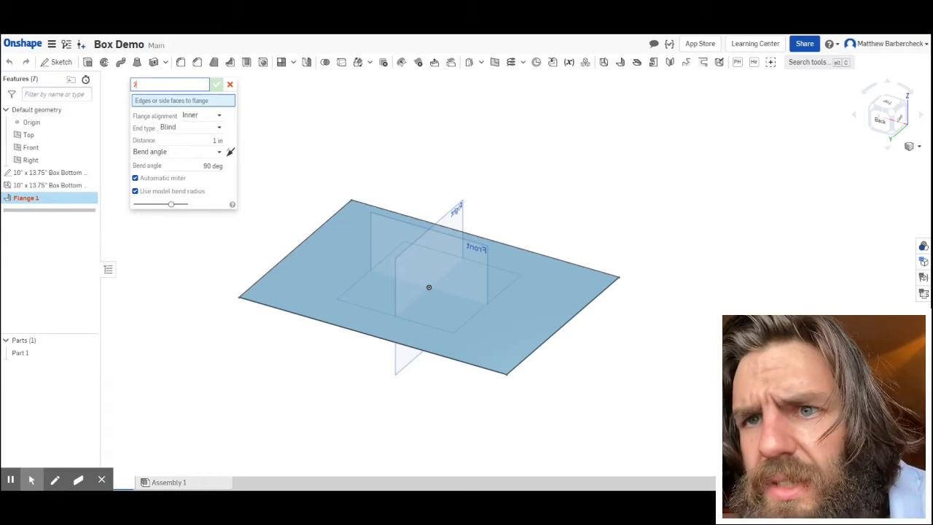
text(.25")
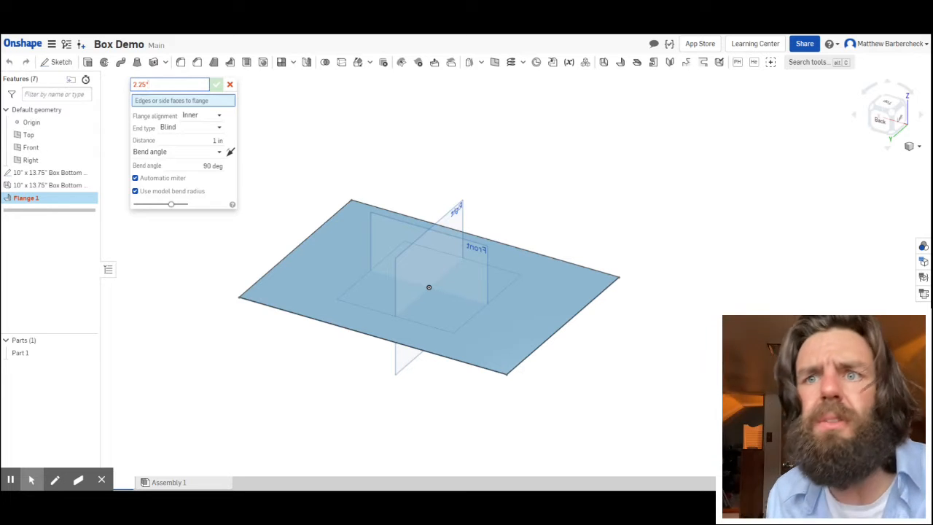
text( Sid)
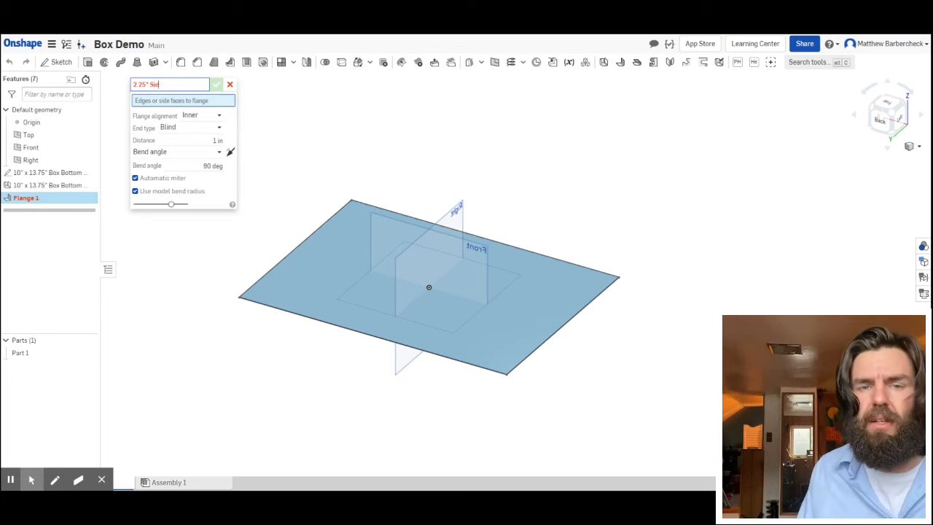
text(e Walls - Flange)
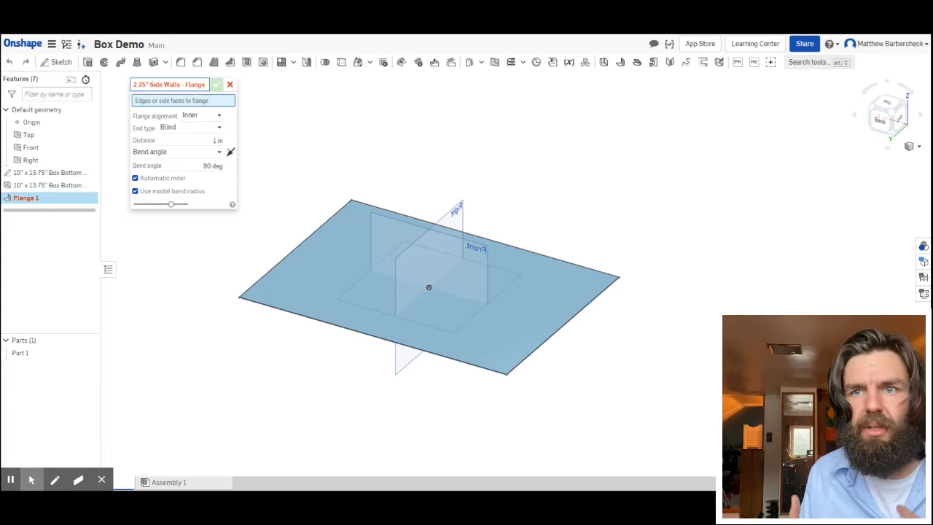
Select the two long edges of the box bottom as the edges to flange.
click(164, 103)
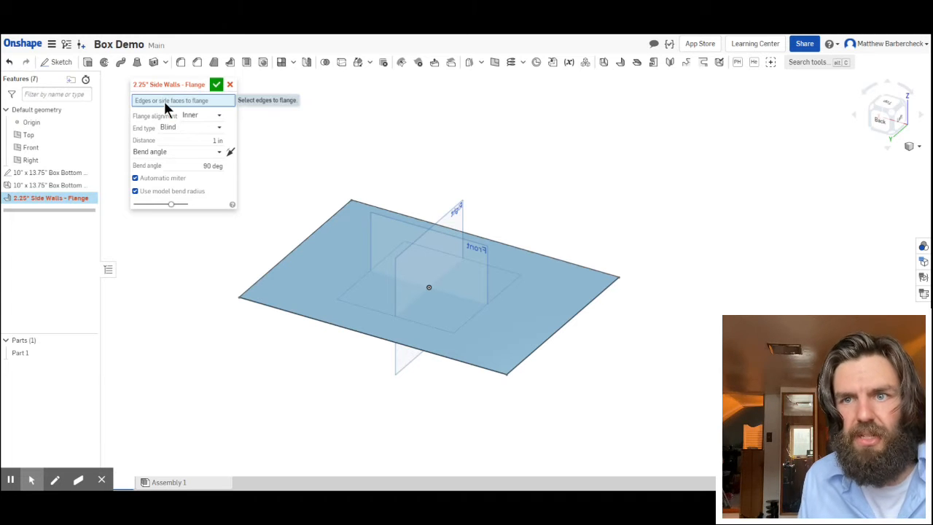
click(312, 319)
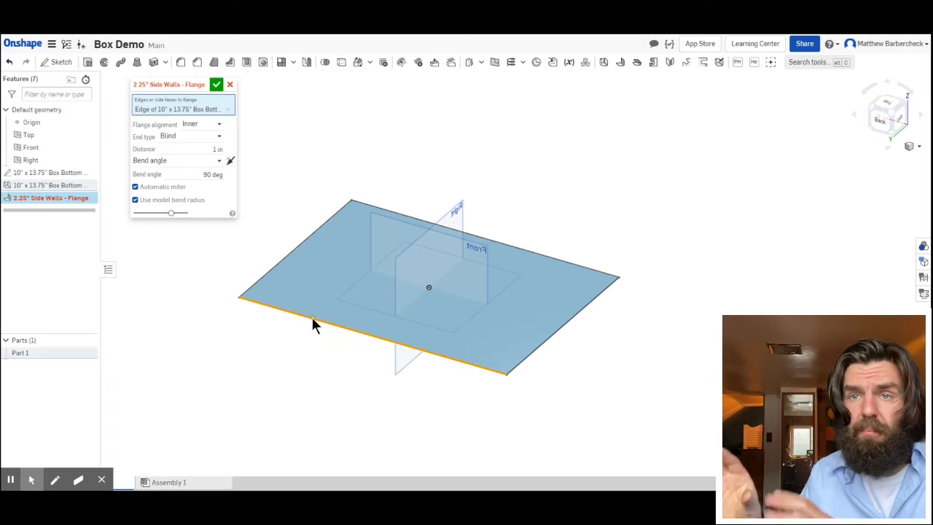
click(487, 244)
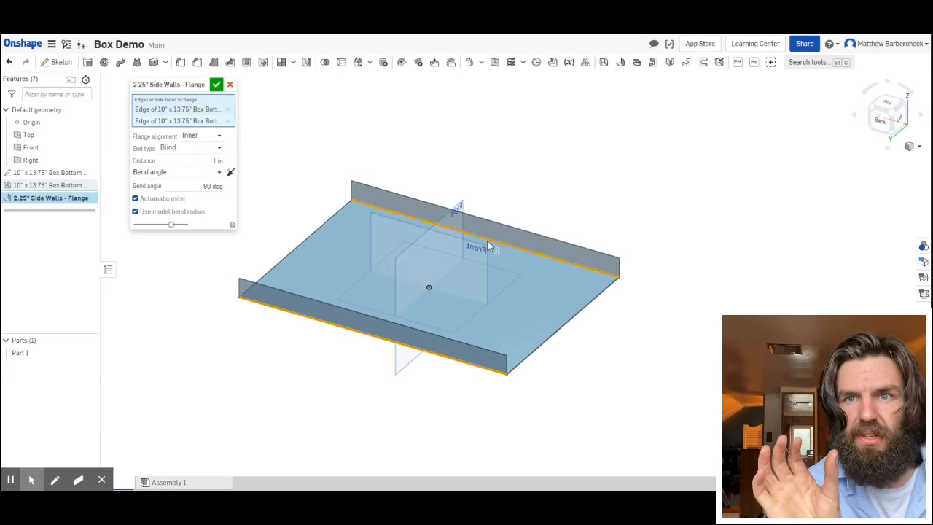
right_drag(329, 442, 367, 309)
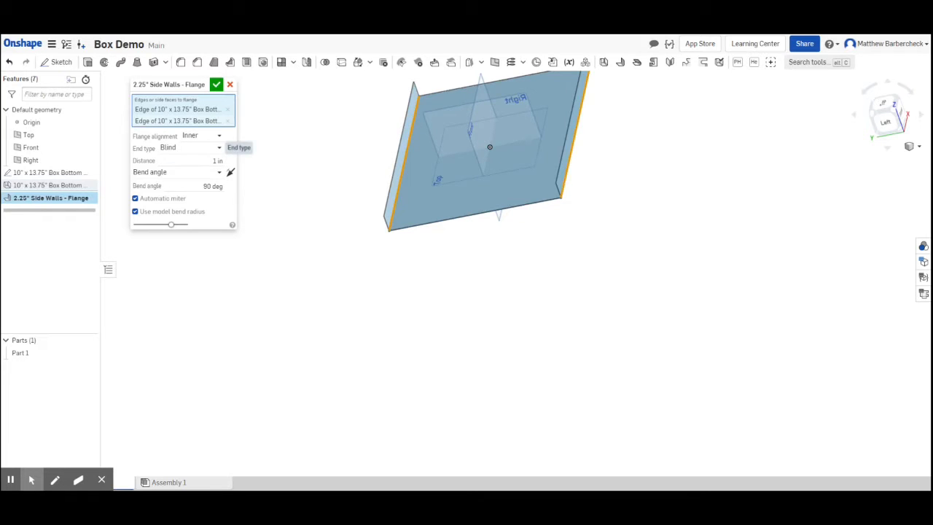
Set the side wall flange distance to 2.25 in, controlled by Bend angle at 90 degrees, and accept the flange.
click(208, 148)
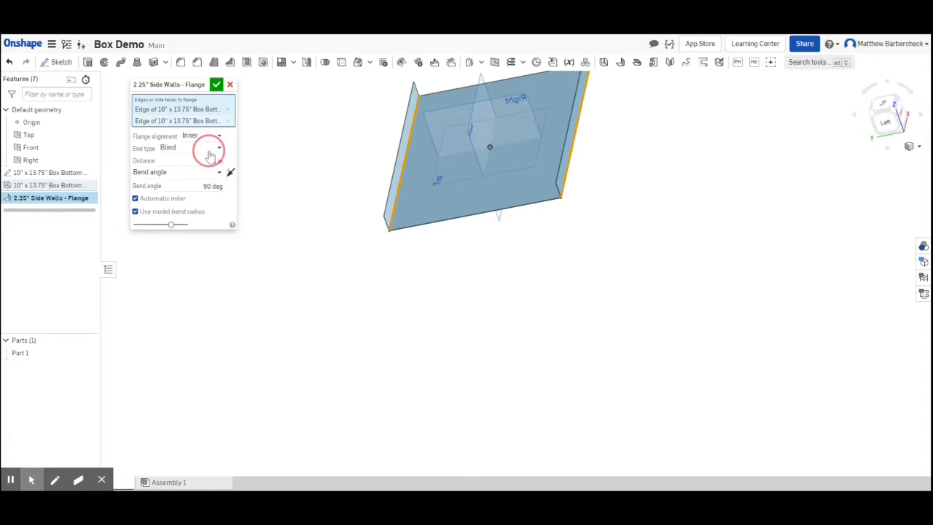
click(210, 161)
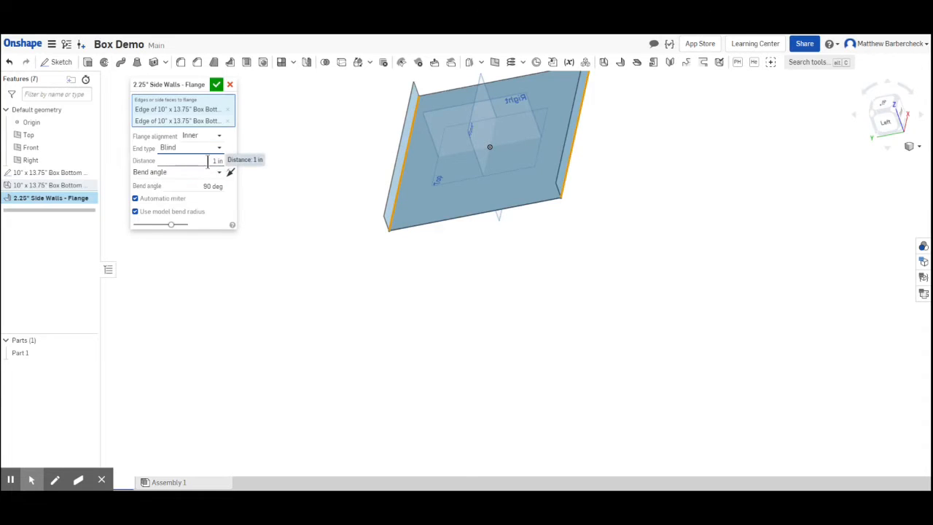
click(207, 164)
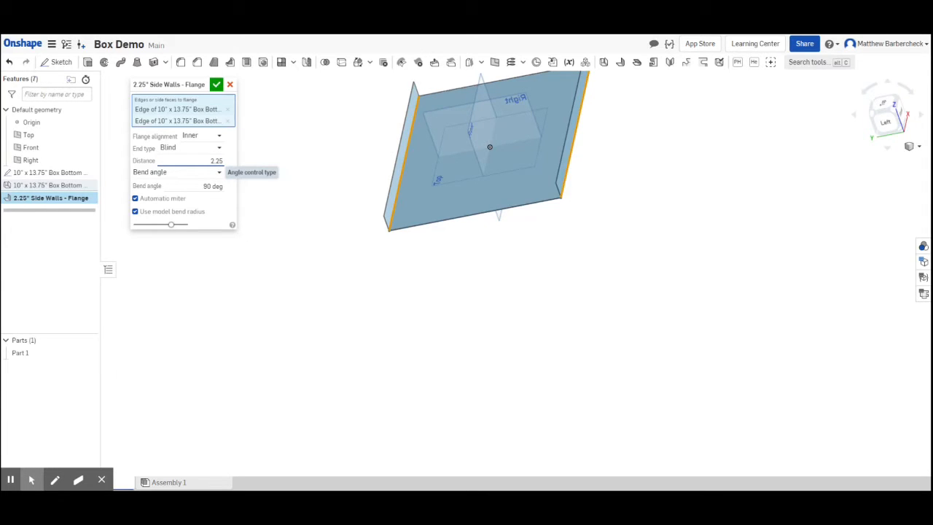
text(2.25)
click(191, 174)
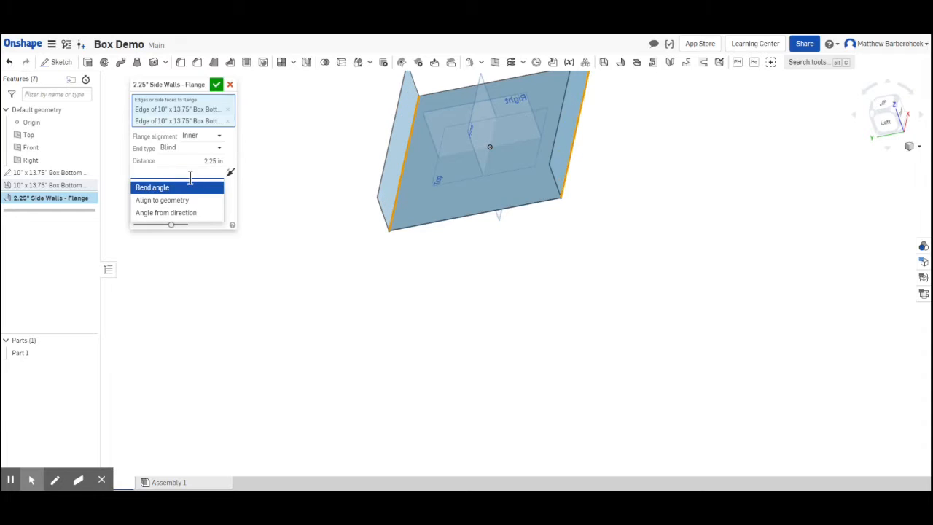
click(191, 187)
click(197, 186)
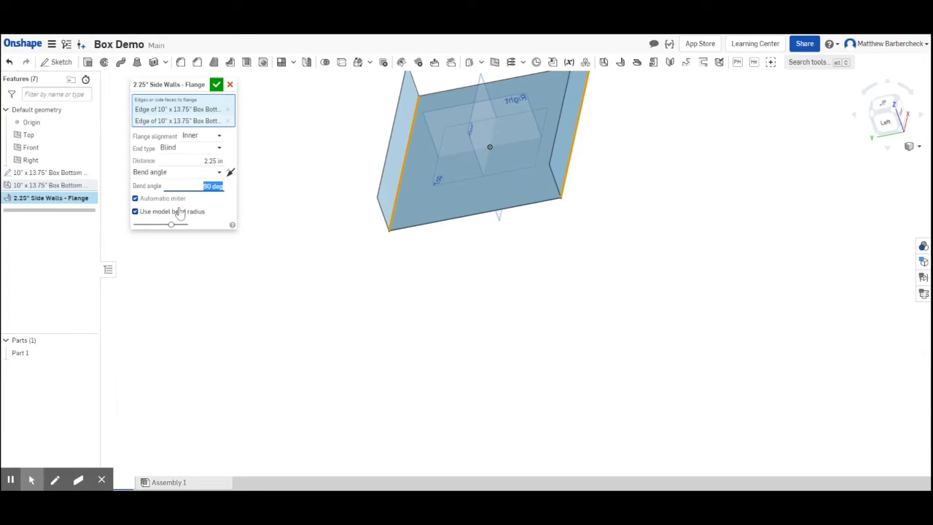
click(215, 84)
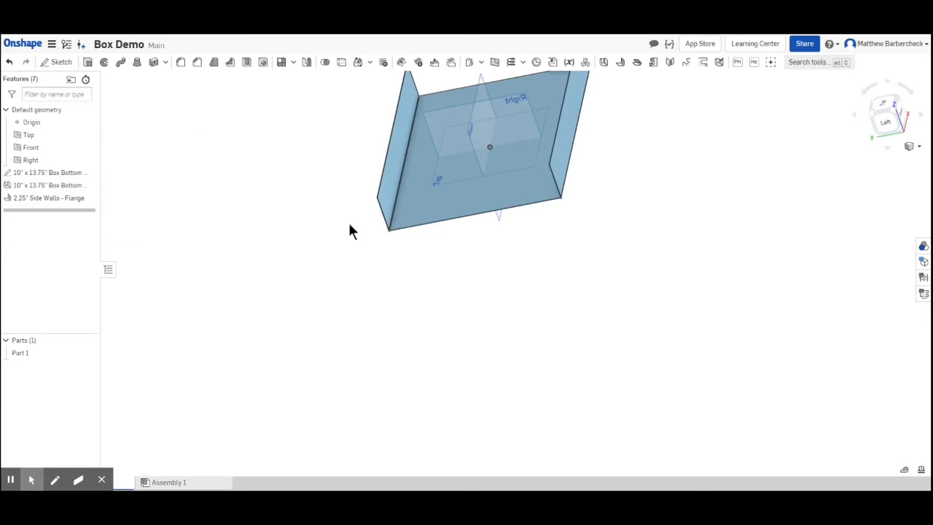
Start a second Flange feature on the two short end edges of the box bottom.
right_drag(350, 229, 375, 243)
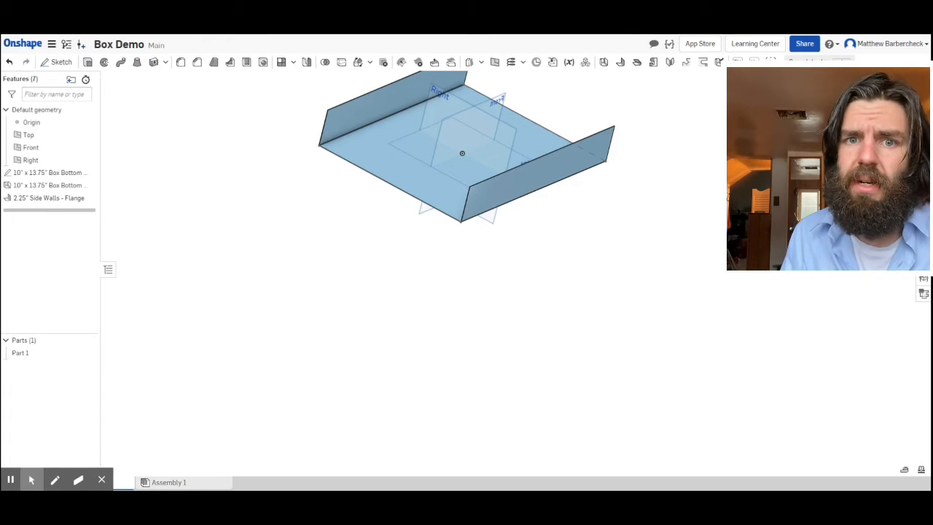
click(622, 64)
scroll(364, 219, up, 5)
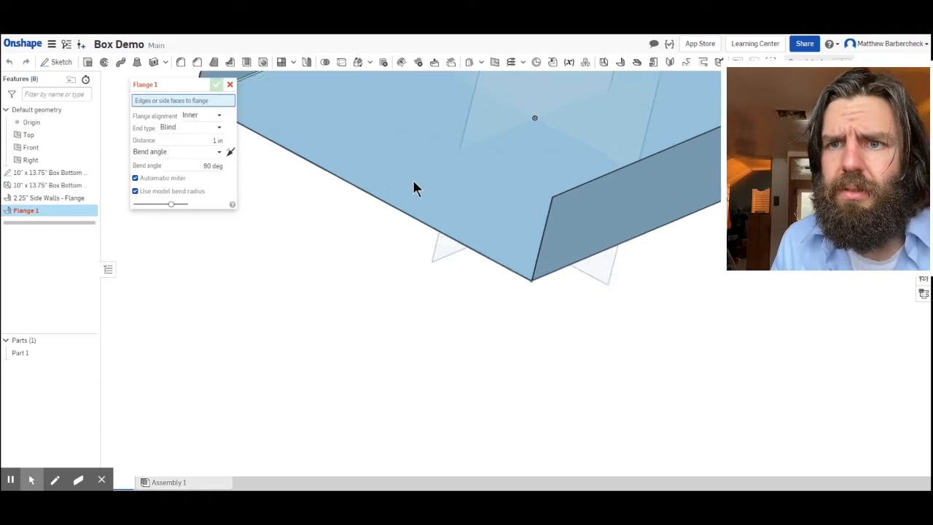
click(396, 227)
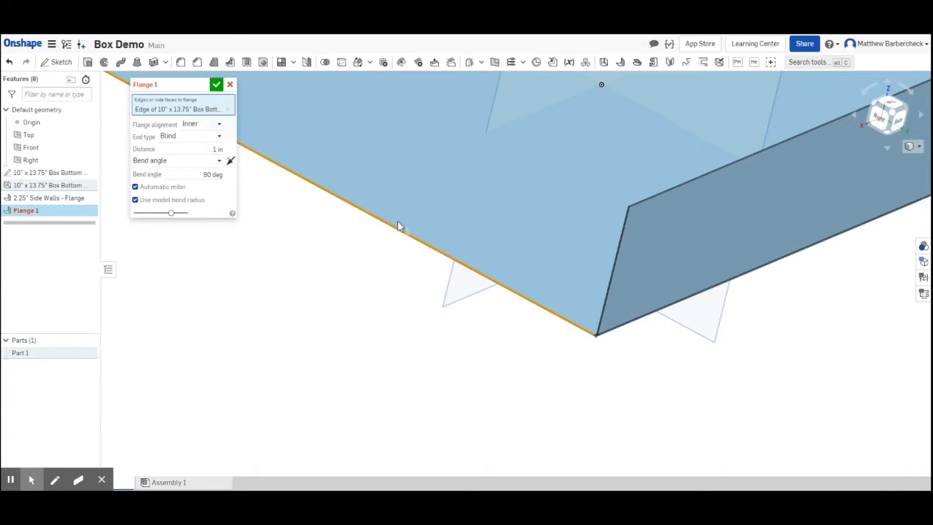
scroll(536, 179, down, 10)
right_drag(681, 160, 537, 202)
scroll(637, 154, up, 6)
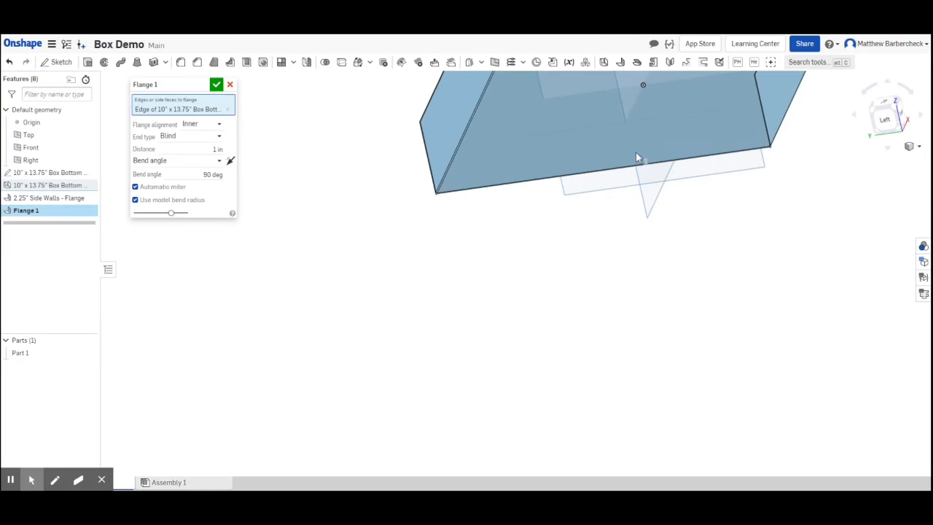
click(642, 188)
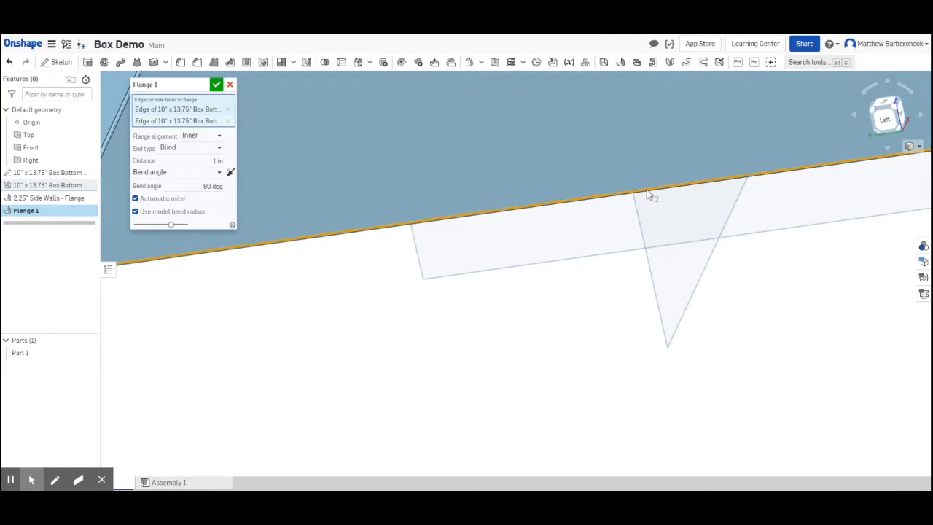
scroll(494, 175, down, 8)
right_drag(467, 250, 554, 255)
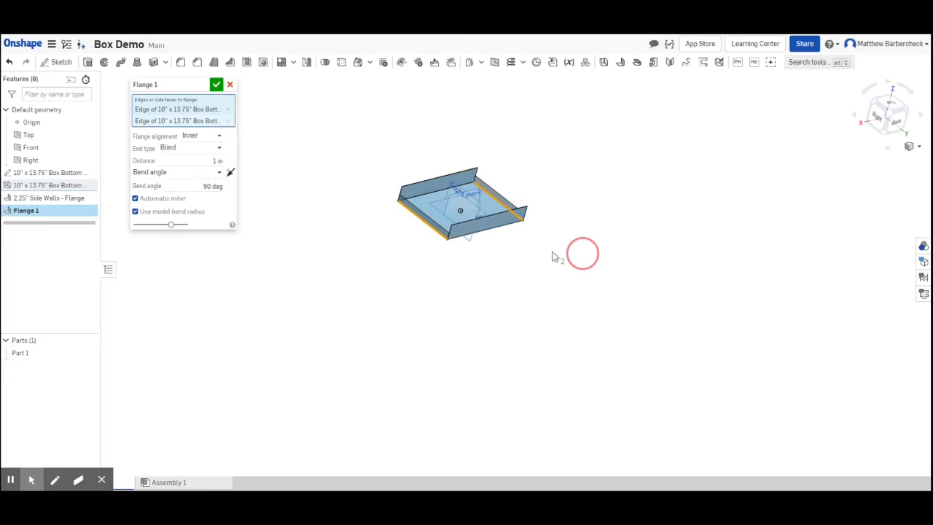
Name the flange 2.25" End Walls - Flange, set its distance to 2.25 in, and accept it.
click(204, 86)
text(2.25" End Walls -)
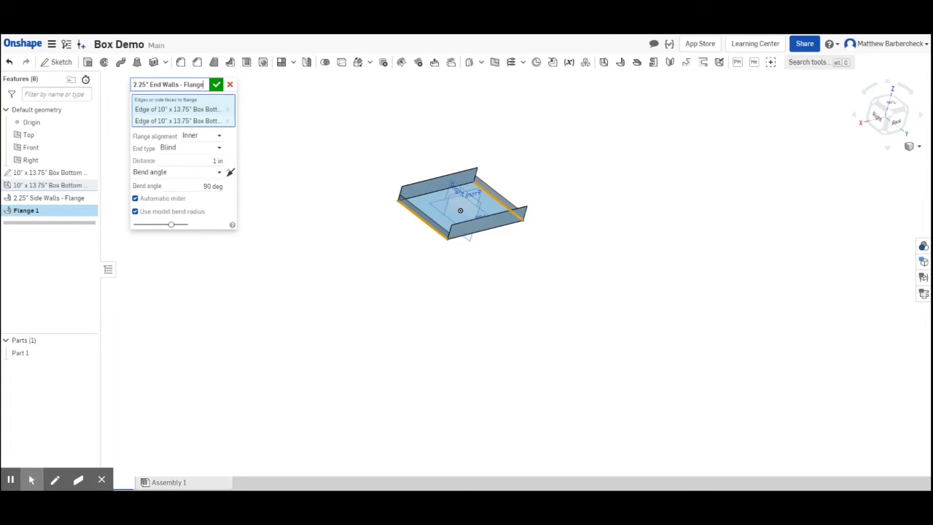
key(Return)
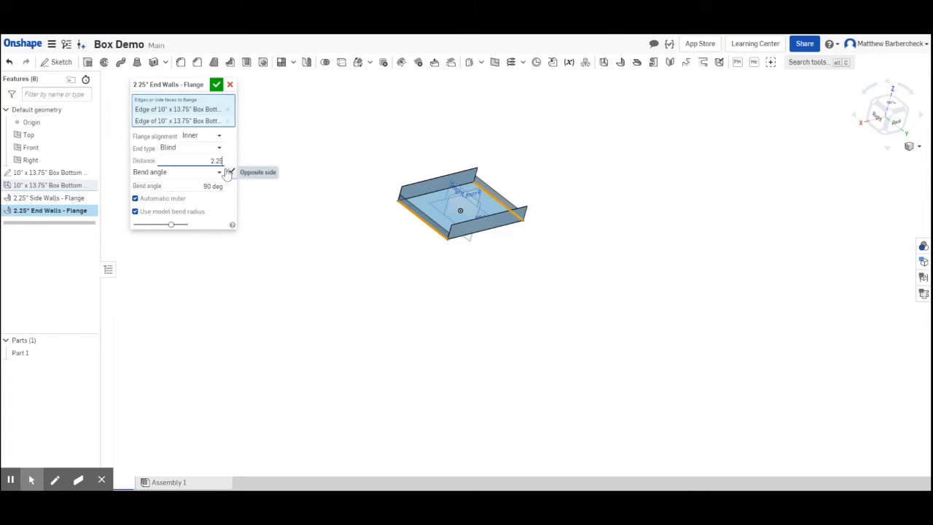
click(229, 173)
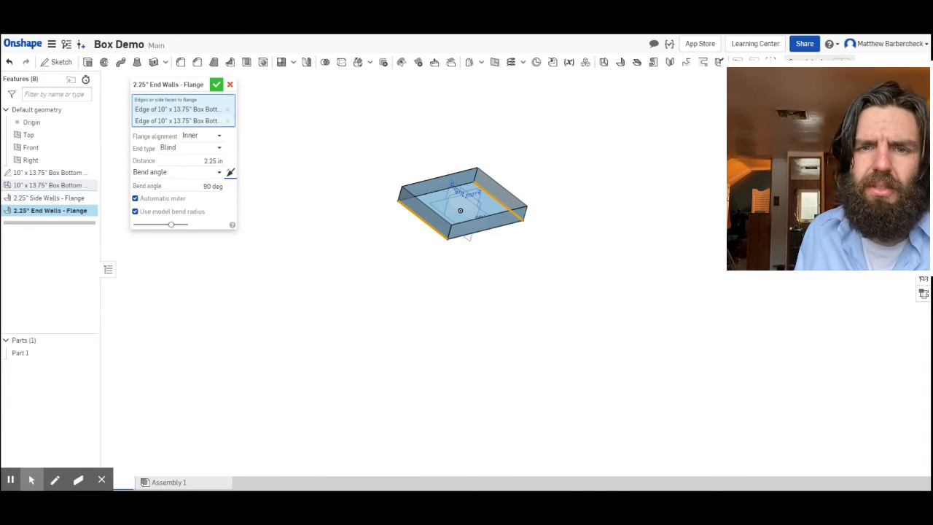
click(215, 85)
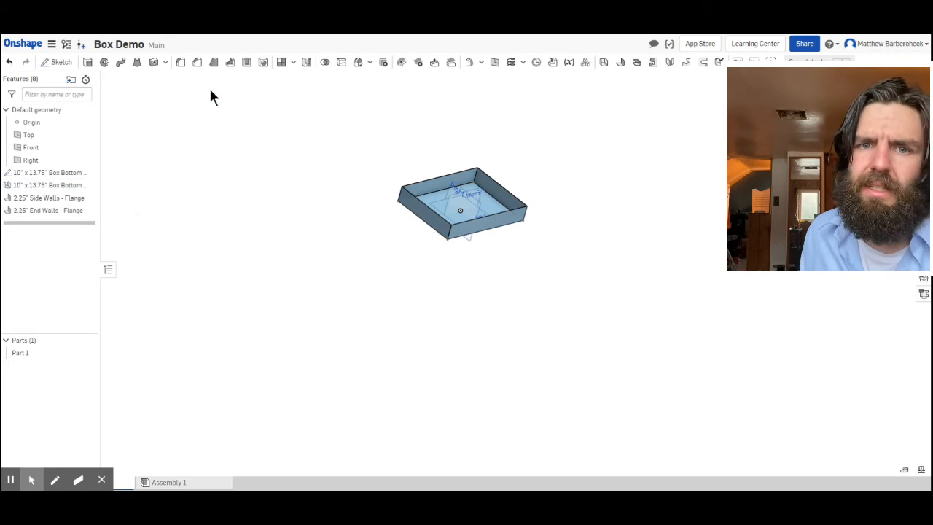
Inspect the four-walled box and show its sheet metal table and flat view.
right_drag(371, 240, 376, 242)
right_drag(362, 239, 341, 281)
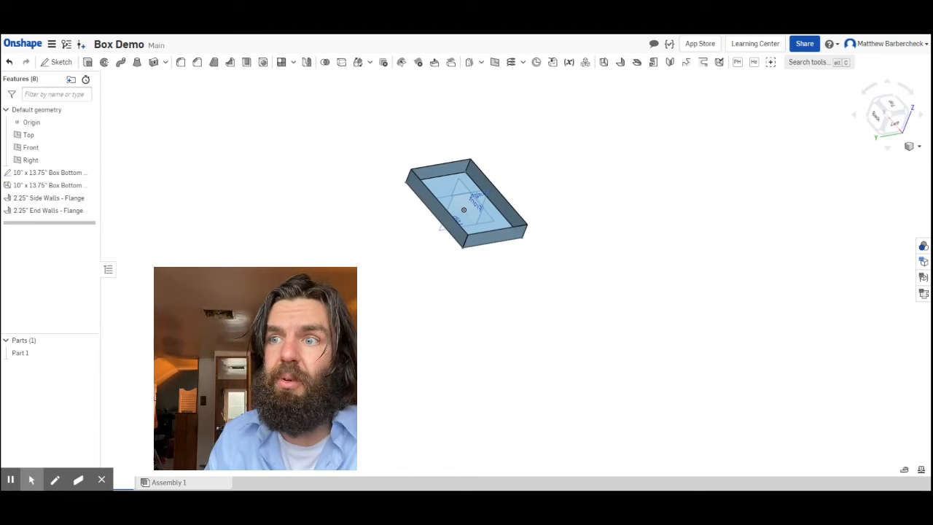
click(923, 295)
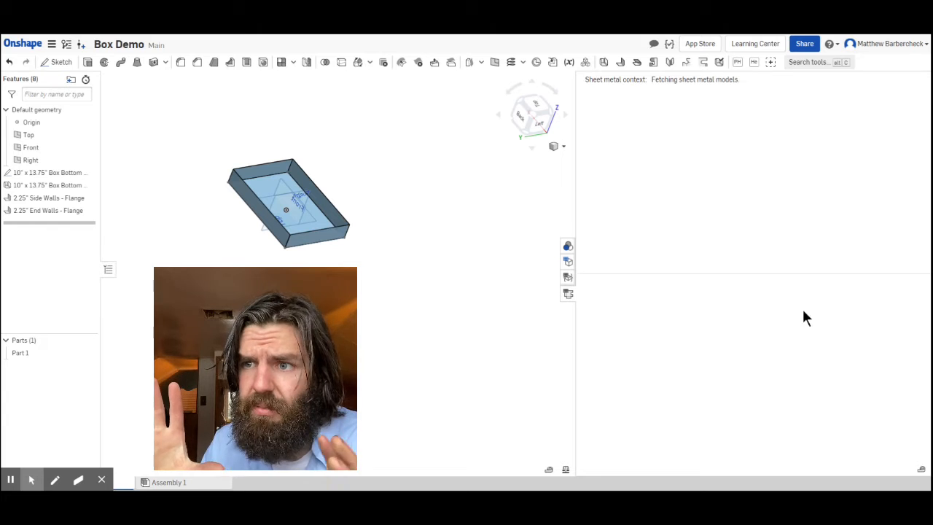